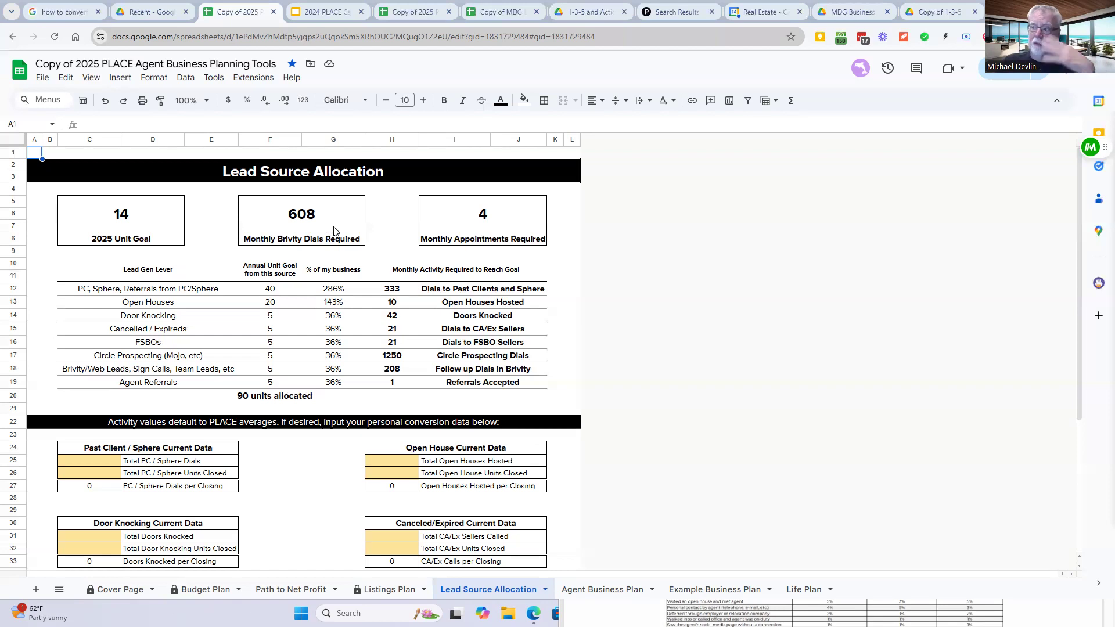
- Review the lead source allocations and the personal conversion data tables on the Lead Source Allocation sheet
scroll(334, 231, "down", 5)
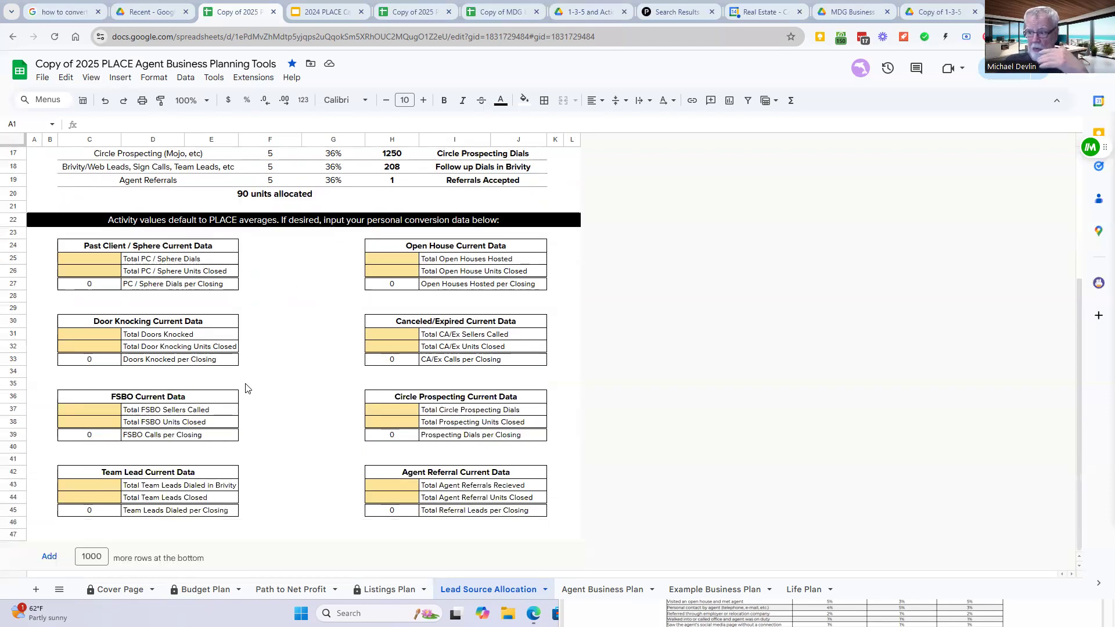
scroll(245, 387, "up", 1)
scroll(244, 386, "down", 1)
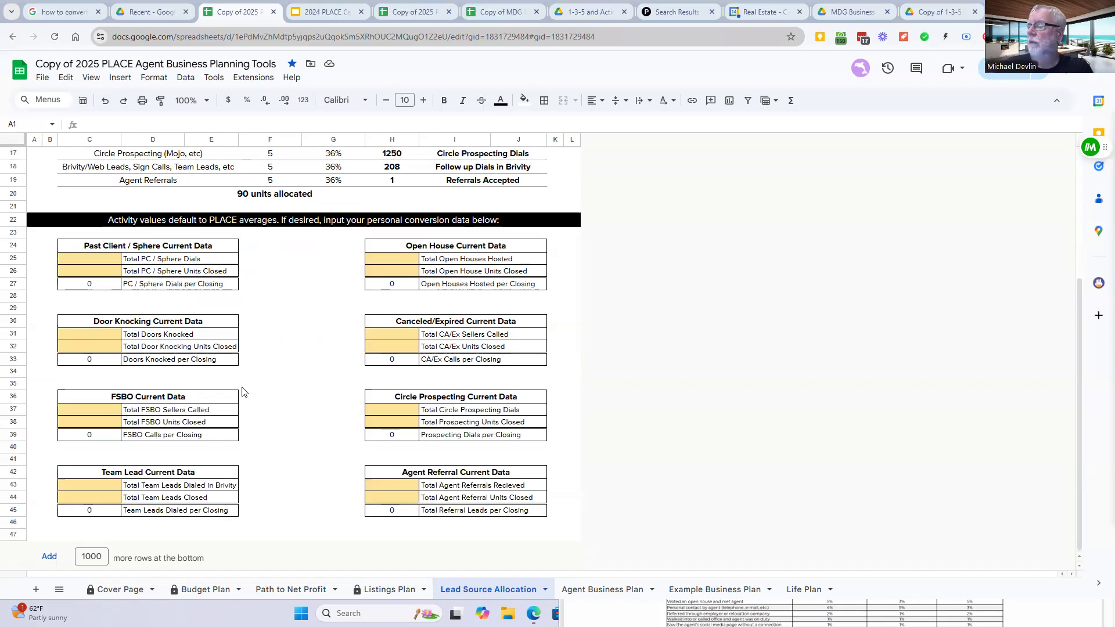
- Open the Agent Business Plan sheet and review its goals, activity, database, community and growth commitment sections
left_click(609, 590)
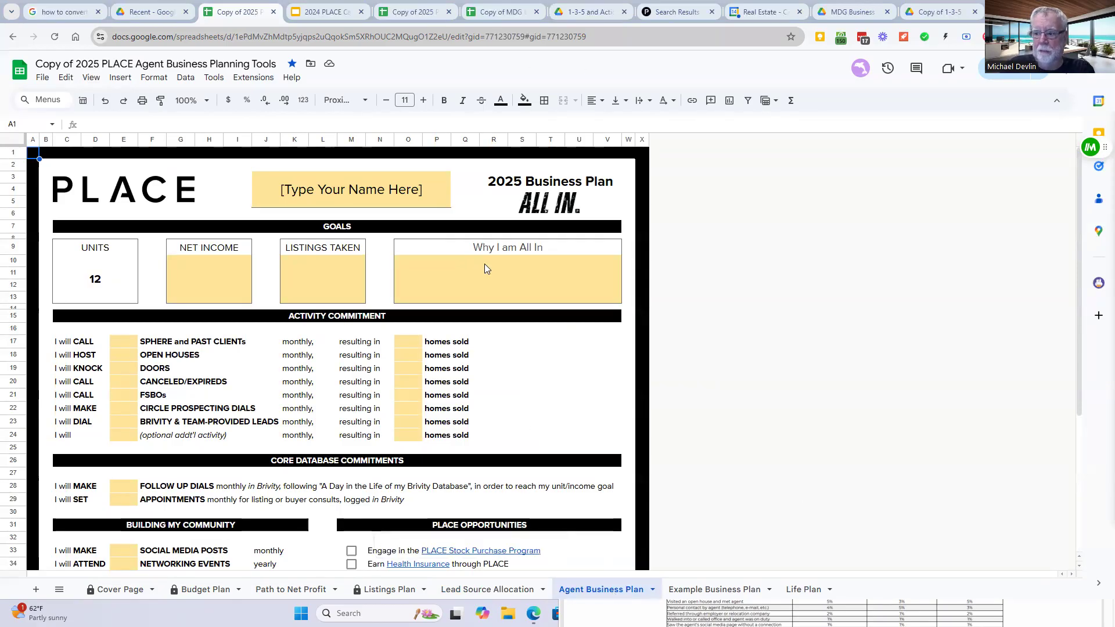
scroll(484, 263, "down", 4)
scroll(497, 281, "up", 4)
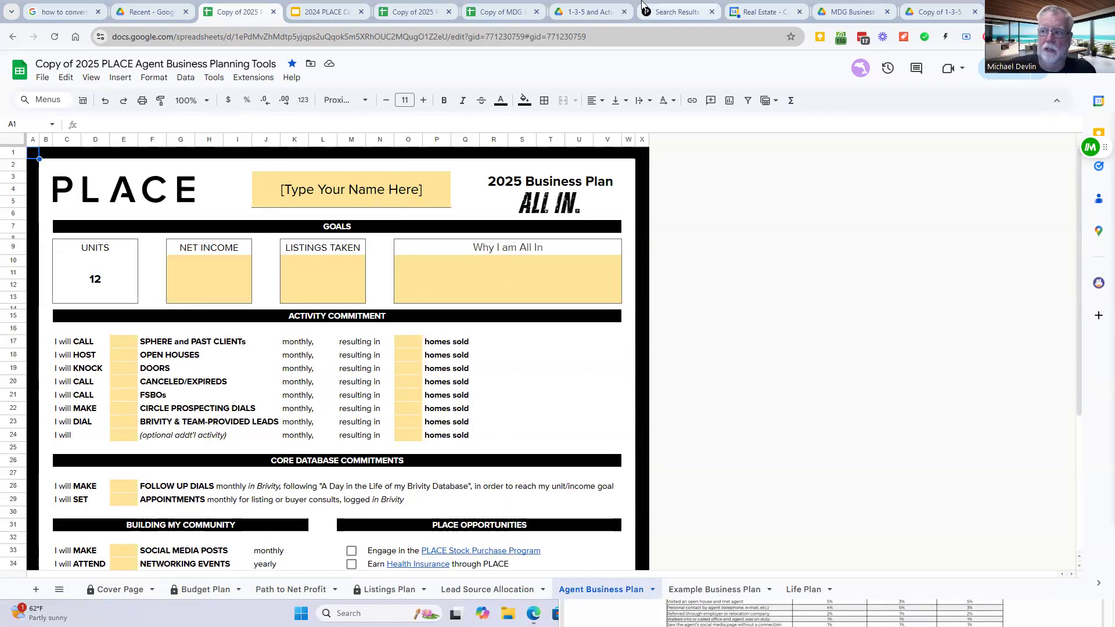
left_click(43, 78)
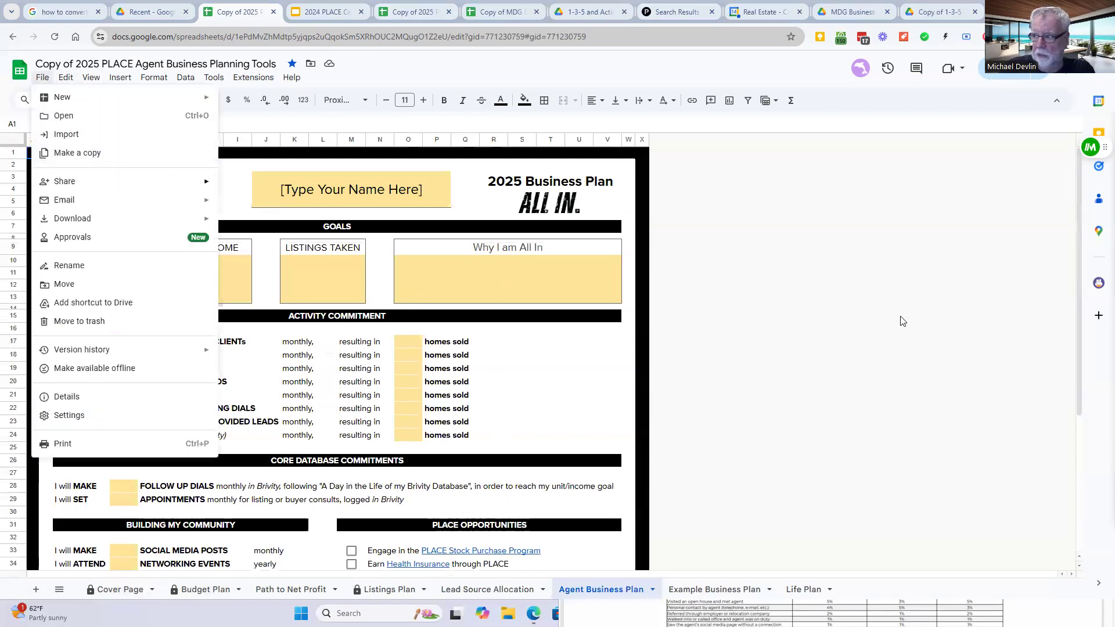
left_click(771, 296)
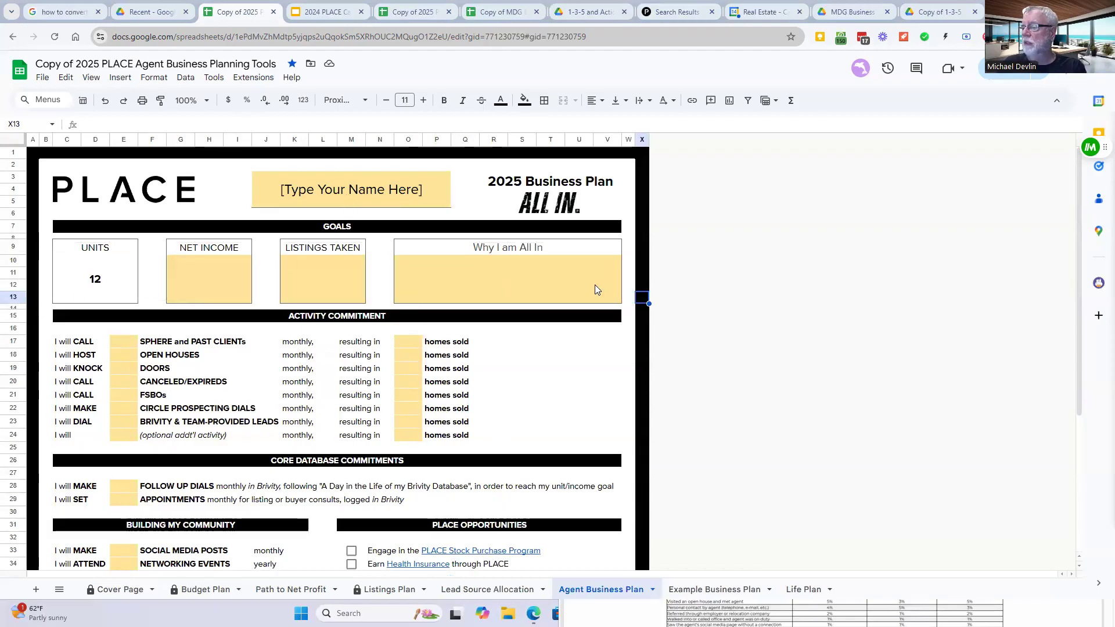
scroll(522, 267, "down", 2)
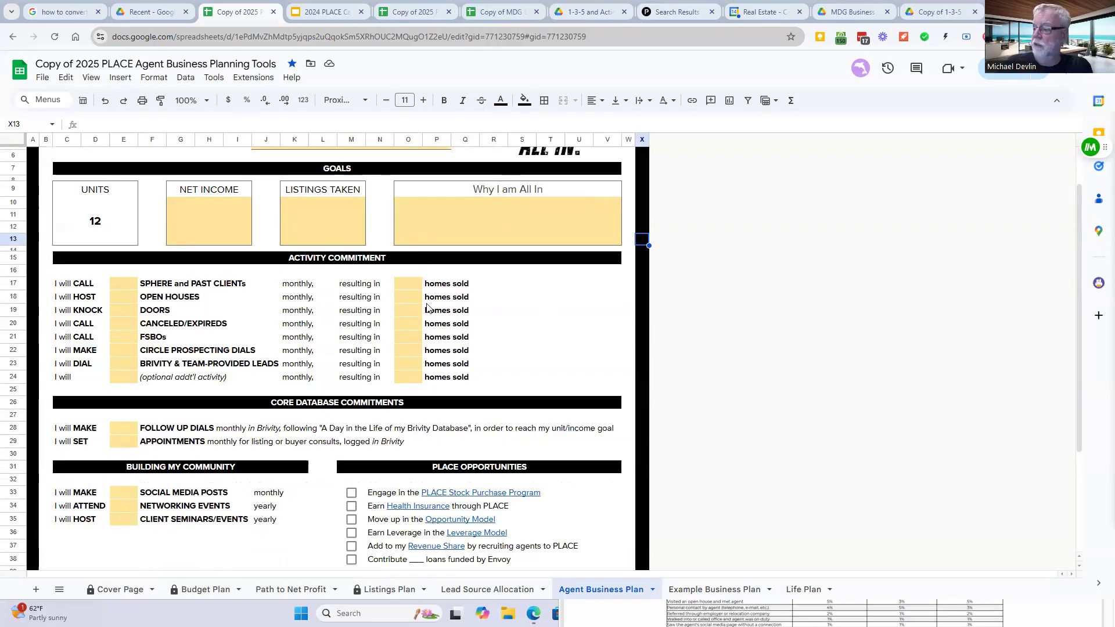
scroll(261, 312, "down", 5)
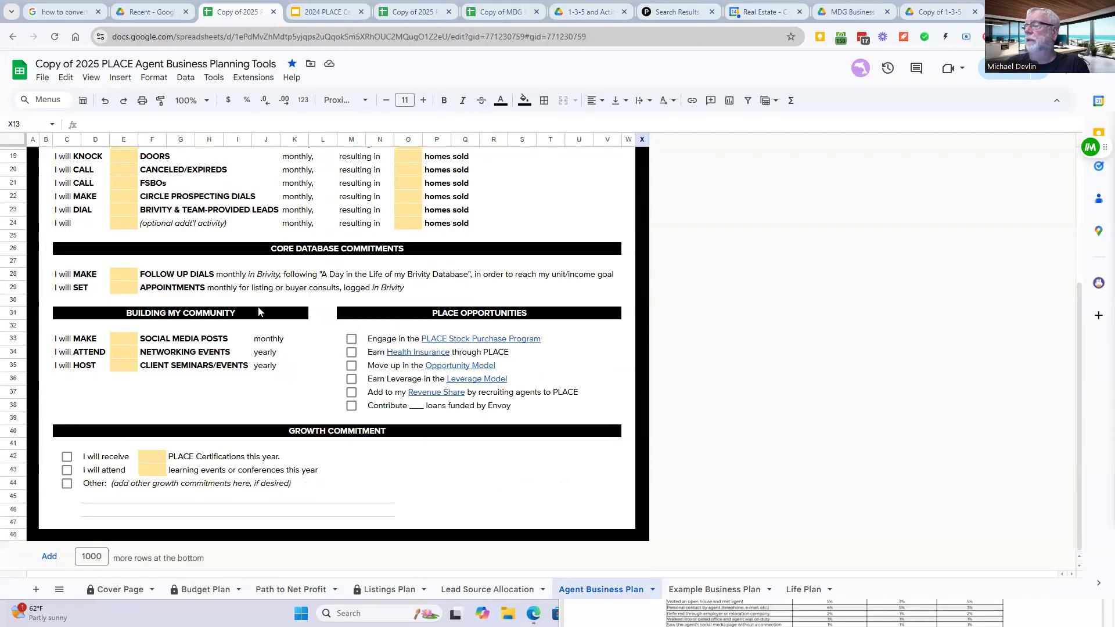
scroll(258, 311, "up", 6)
- Switch to Google Drive and open the Copy of MDG Business Planning 2023 spreadsheet from the recent files
left_click(150, 12)
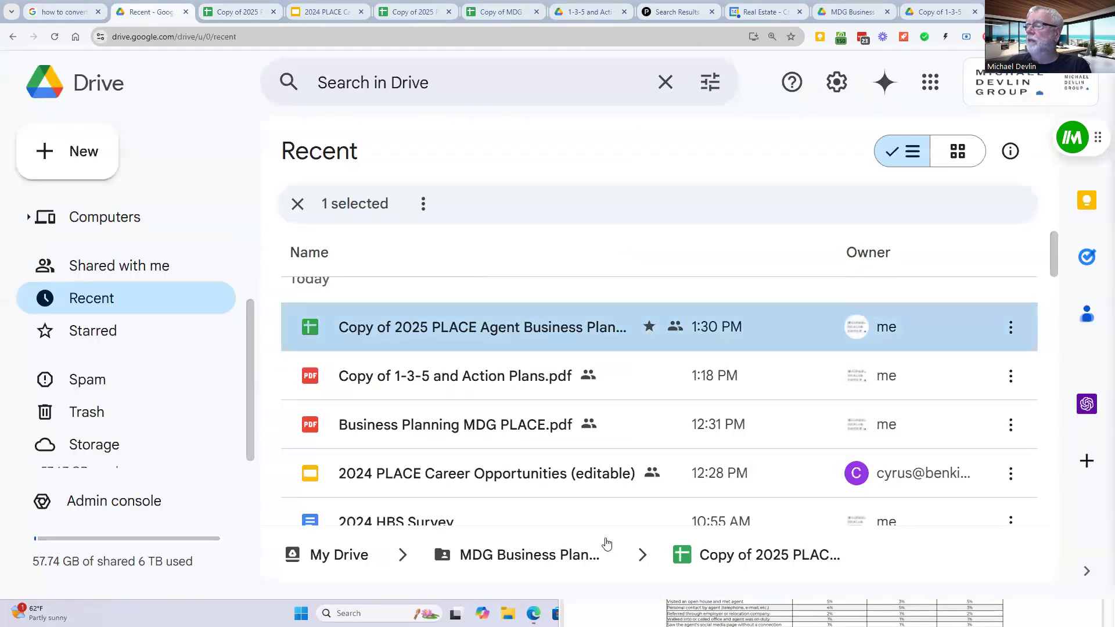
scroll(525, 395, "down", 7)
scroll(525, 401, "down", 5)
scroll(525, 400, "up", 4)
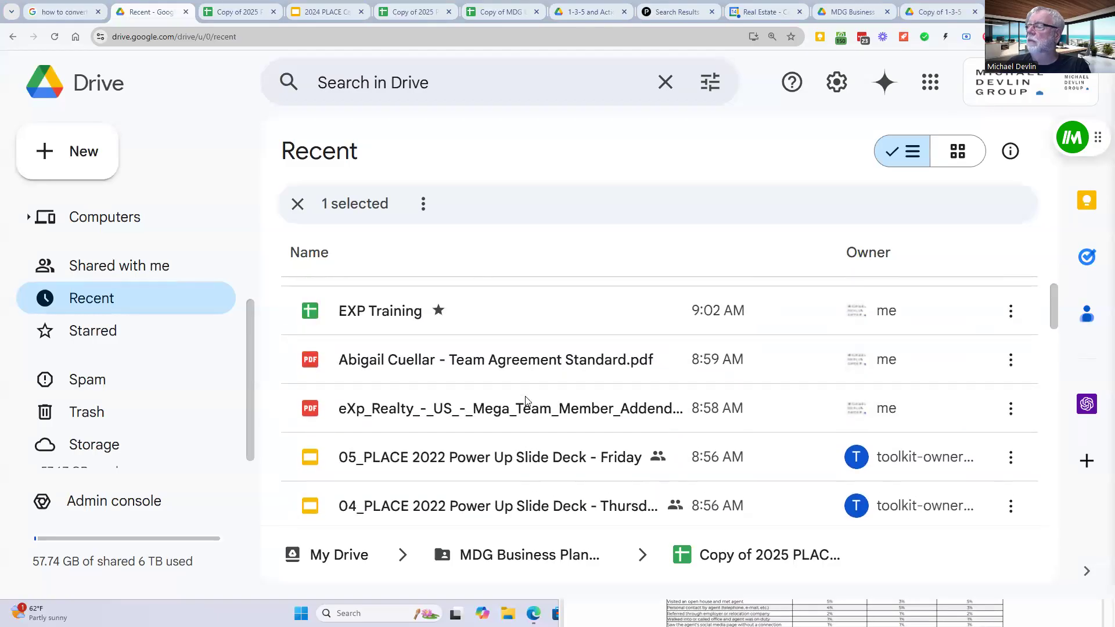
scroll(400, 314, "down", 4)
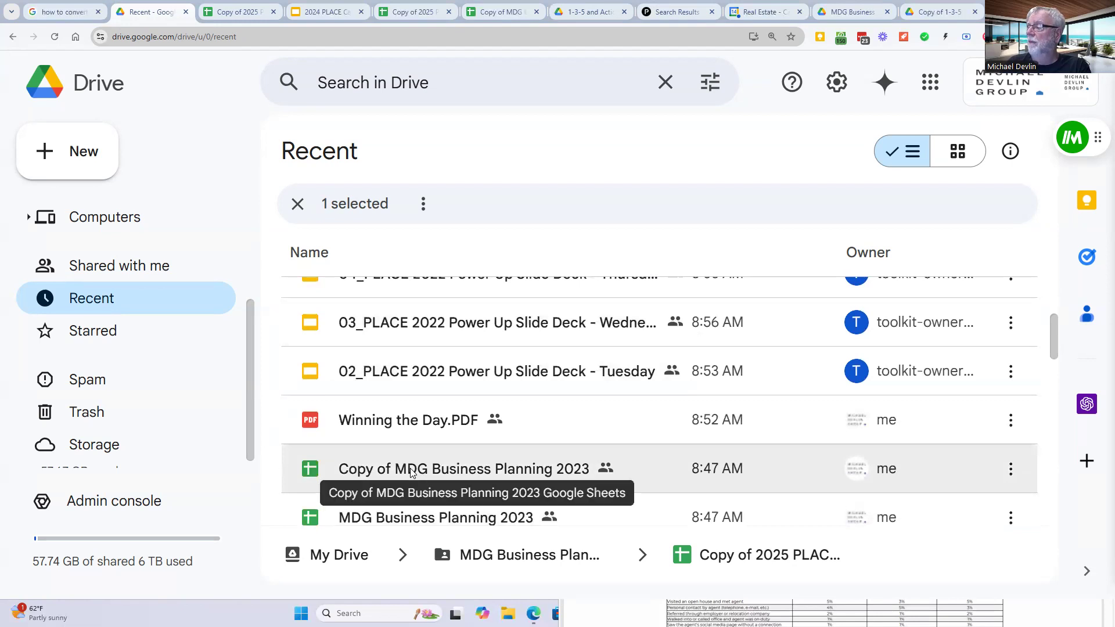
double_click(410, 469)
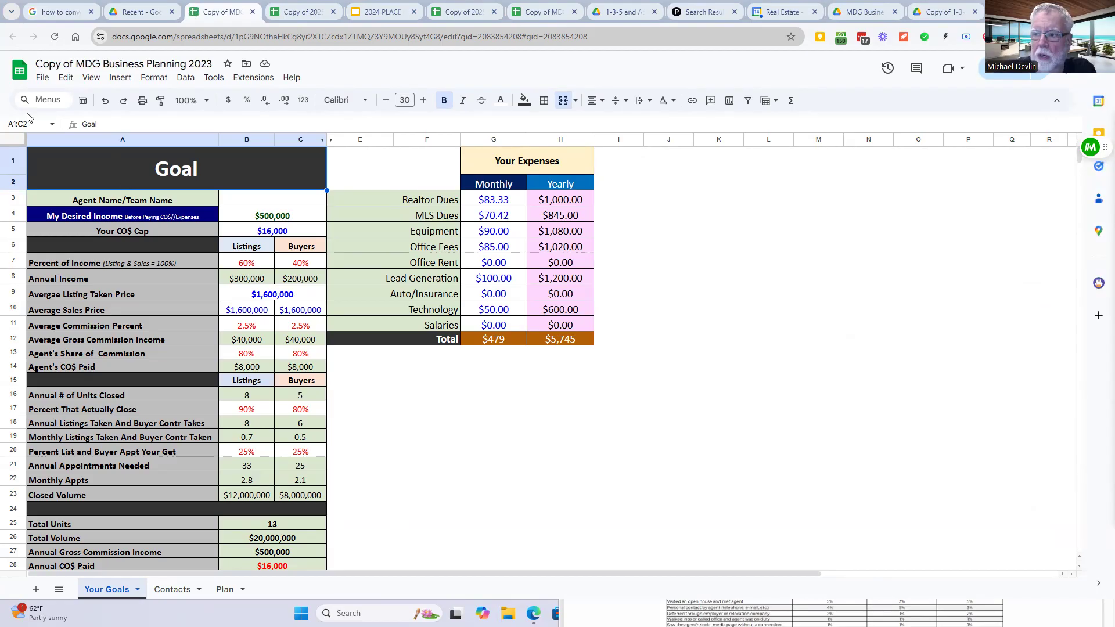
- Examine the desired income and CO$ cap cells and the rest of the goal calculations on the Your Goals sheet
left_click(43, 78)
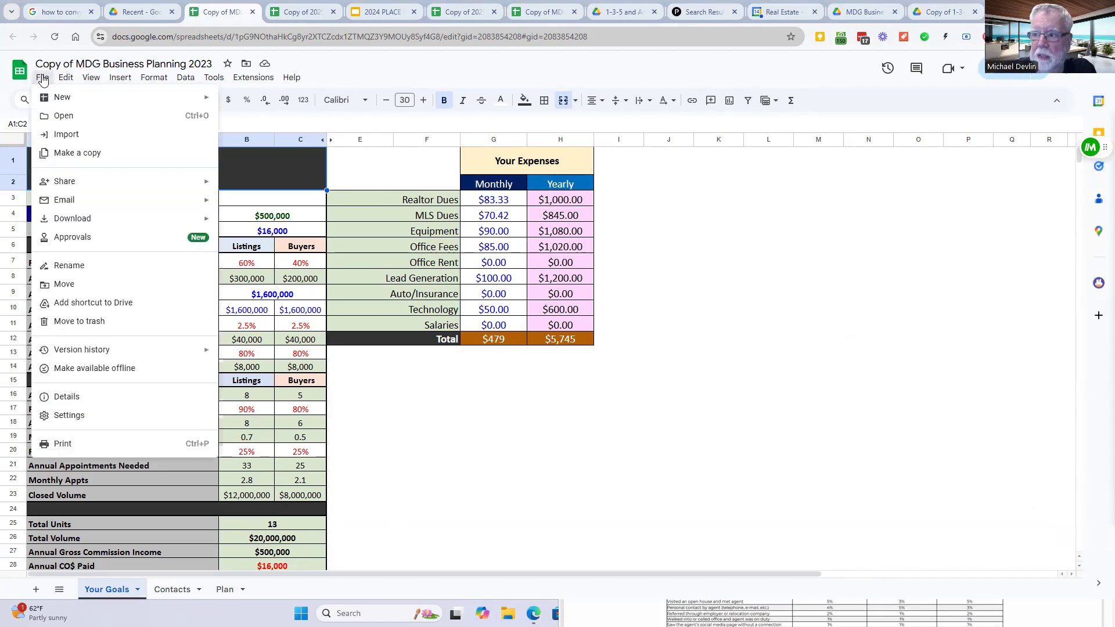
left_click(43, 78)
left_click(262, 218)
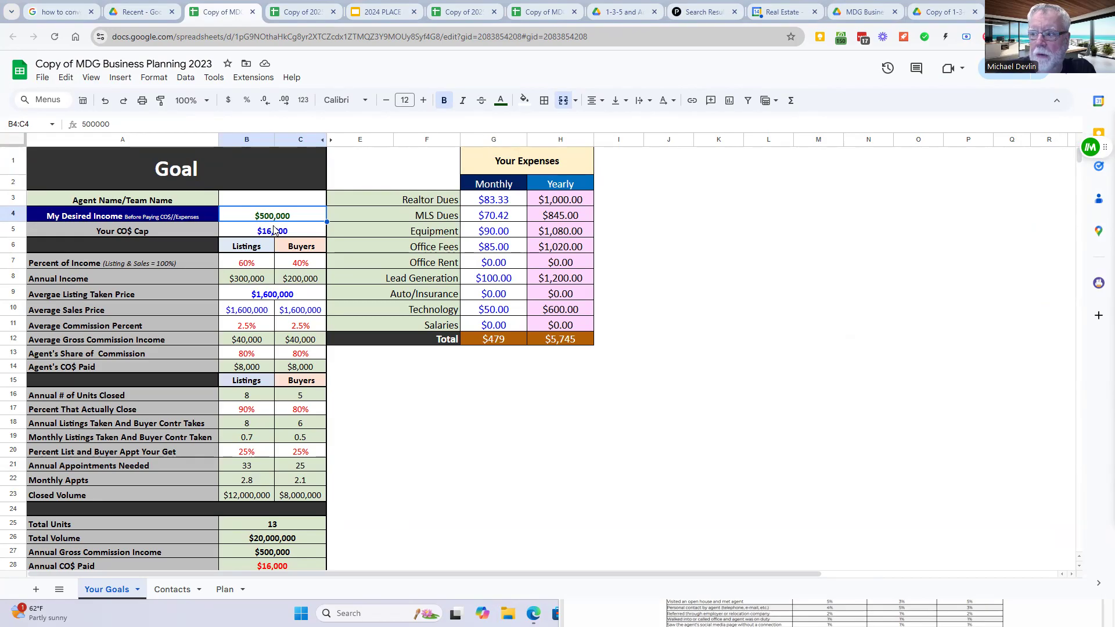
left_click(276, 231)
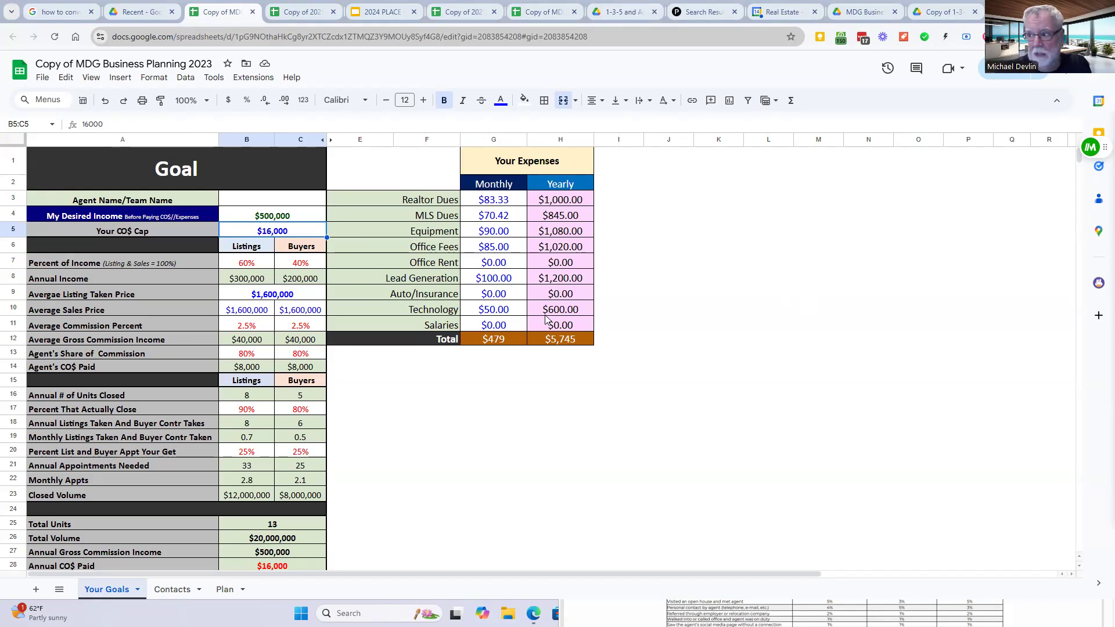
scroll(553, 395, "down", 3)
scroll(552, 395, "up", 3)
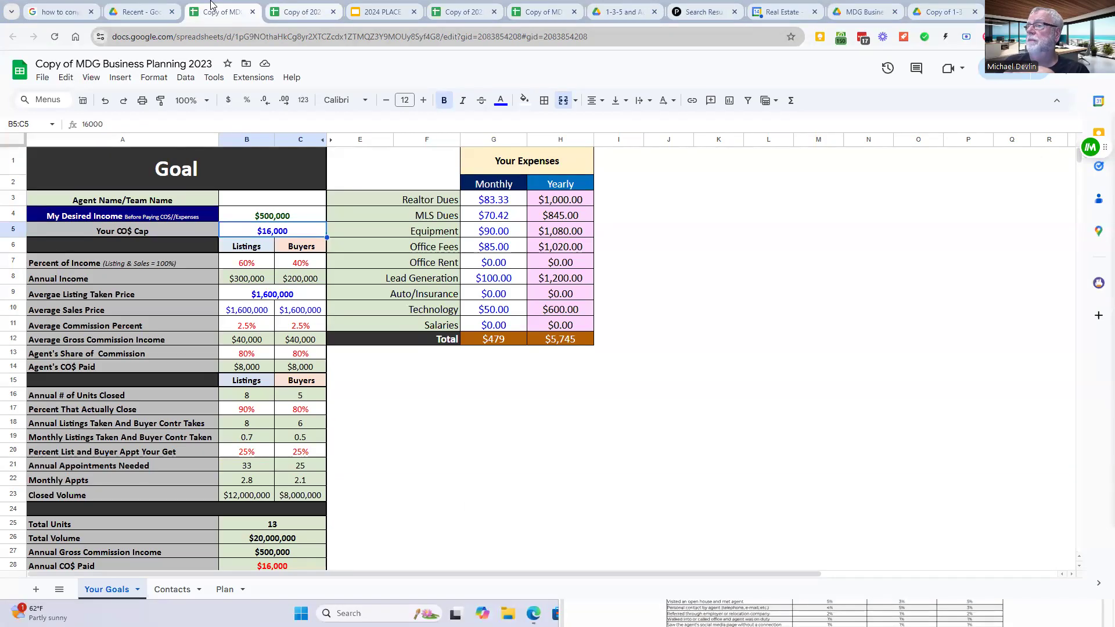
- Return to Google Drive and show the file location of Copy of MDG Business Planning 2023
left_click(141, 12)
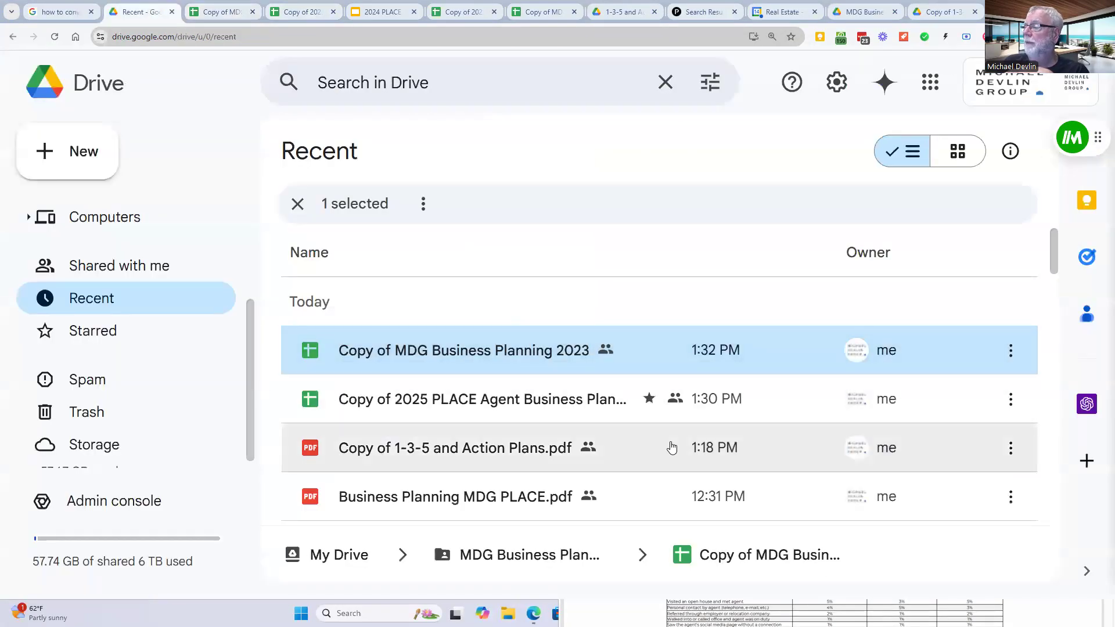
scroll(672, 447, "down", 6)
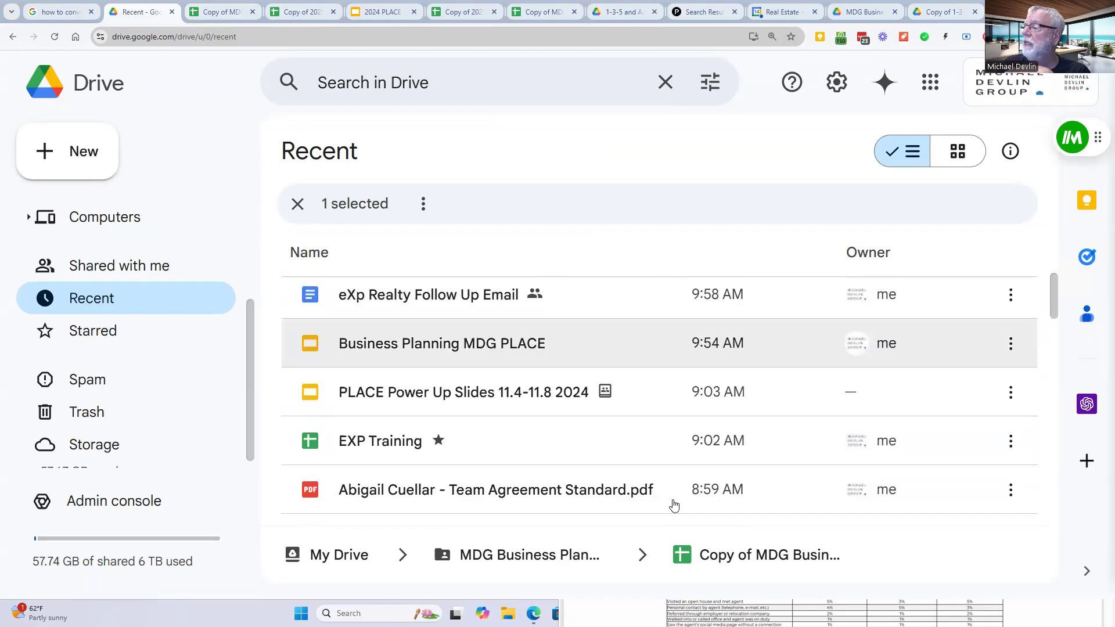
scroll(674, 505, "down", 7)
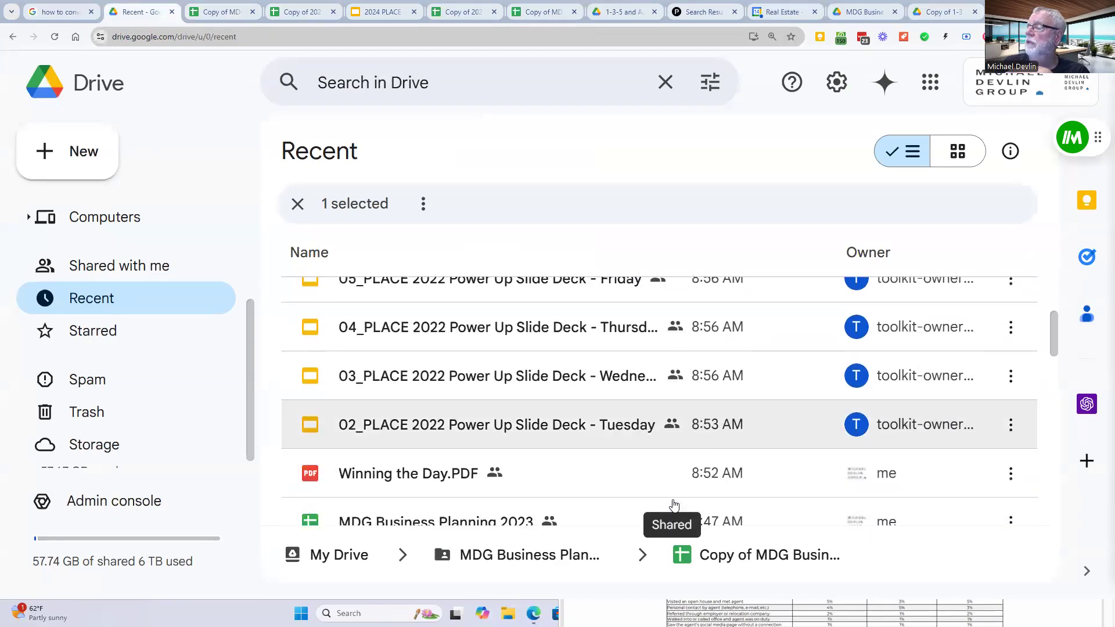
scroll(677, 507, "up", 3)
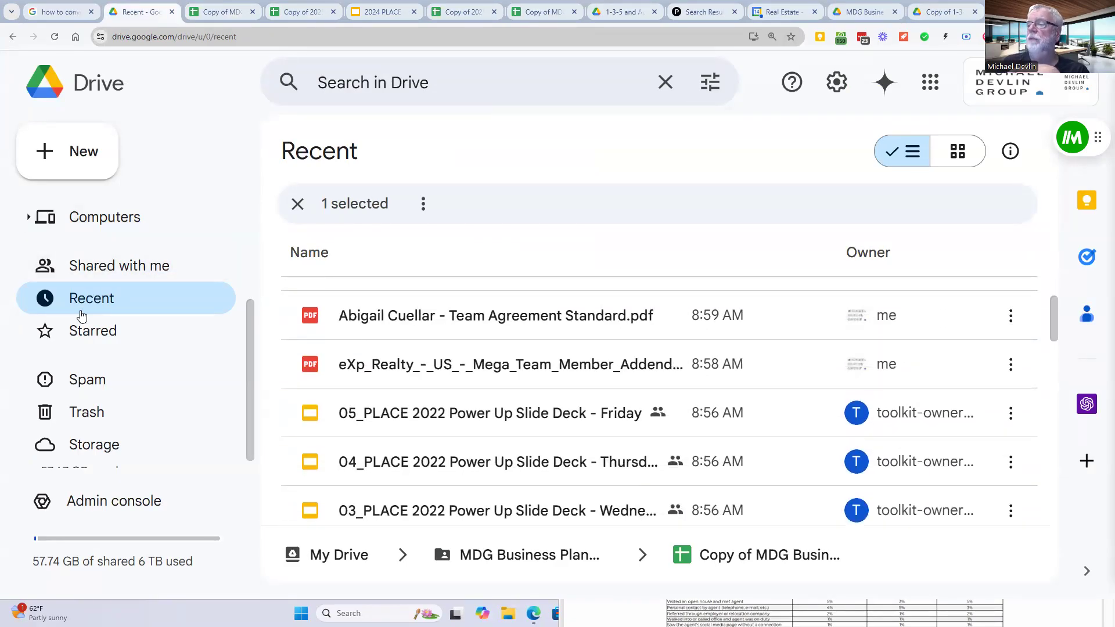
scroll(572, 343, "up", 10)
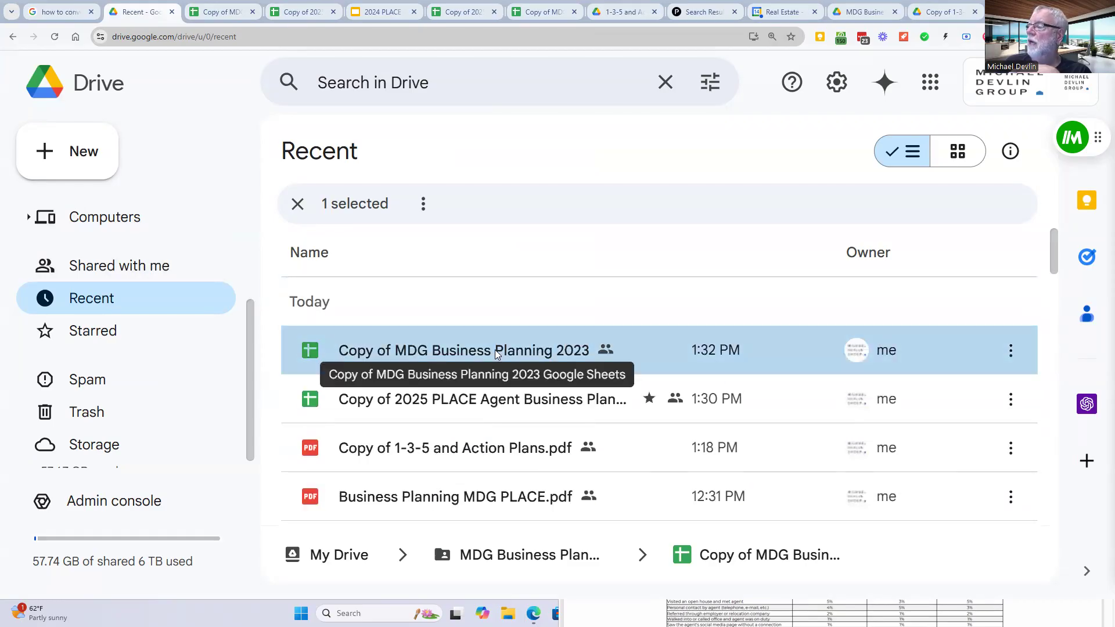
right_click(495, 353)
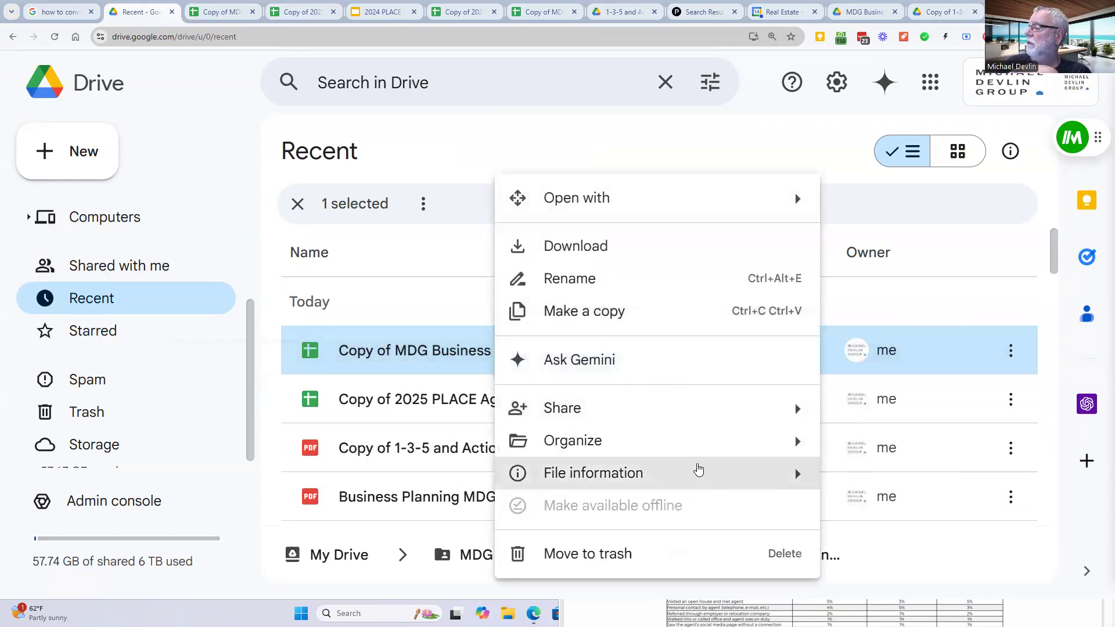
mouse_move(699, 448)
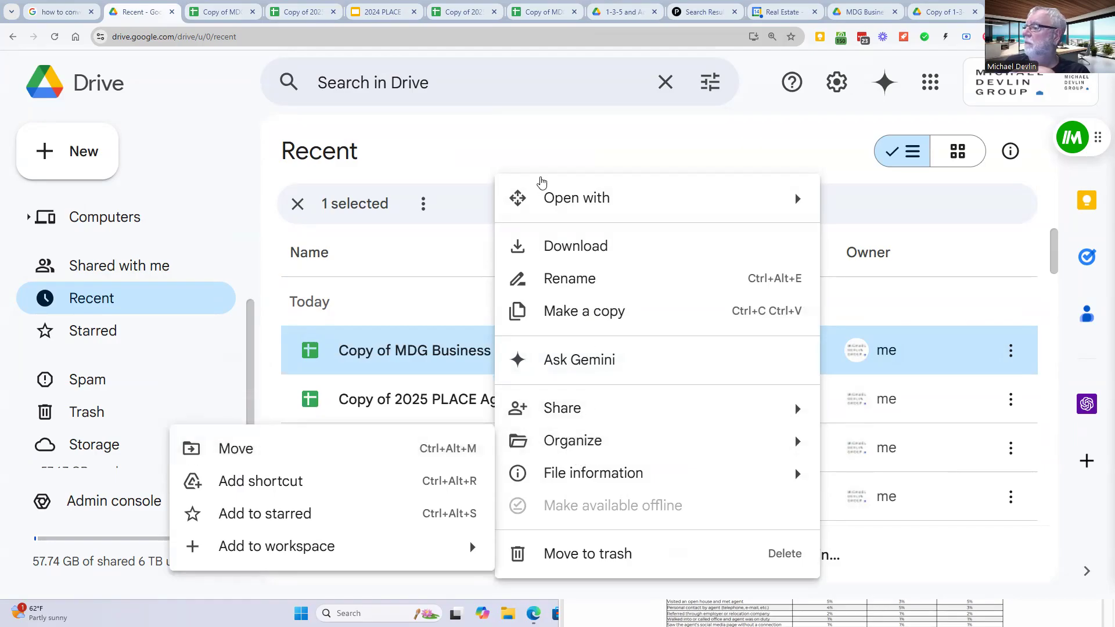
mouse_move(609, 470)
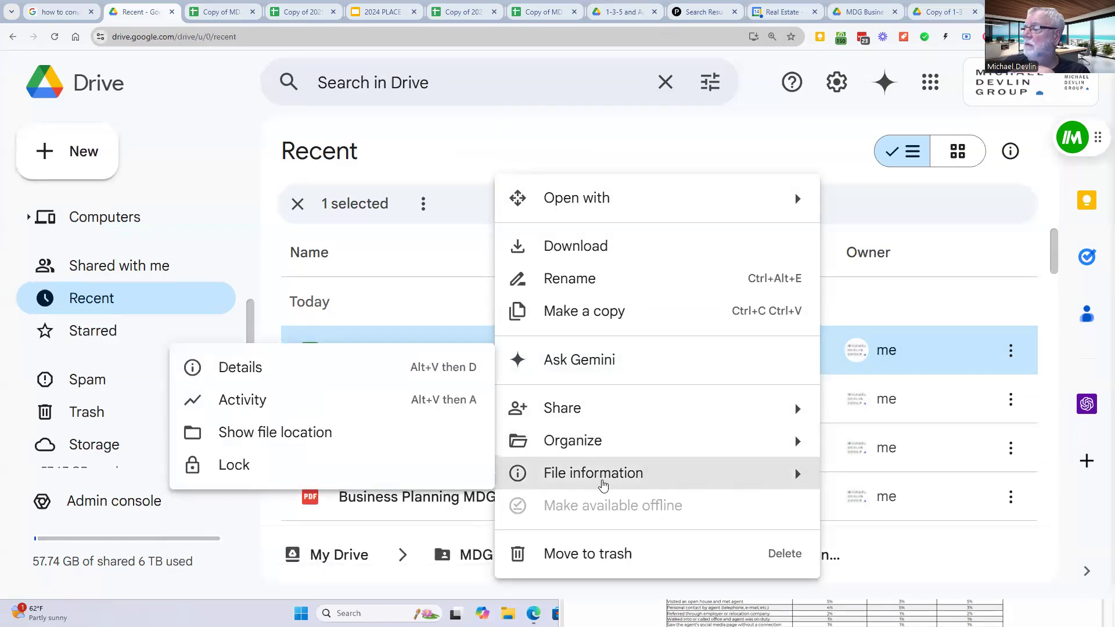
left_click(238, 433)
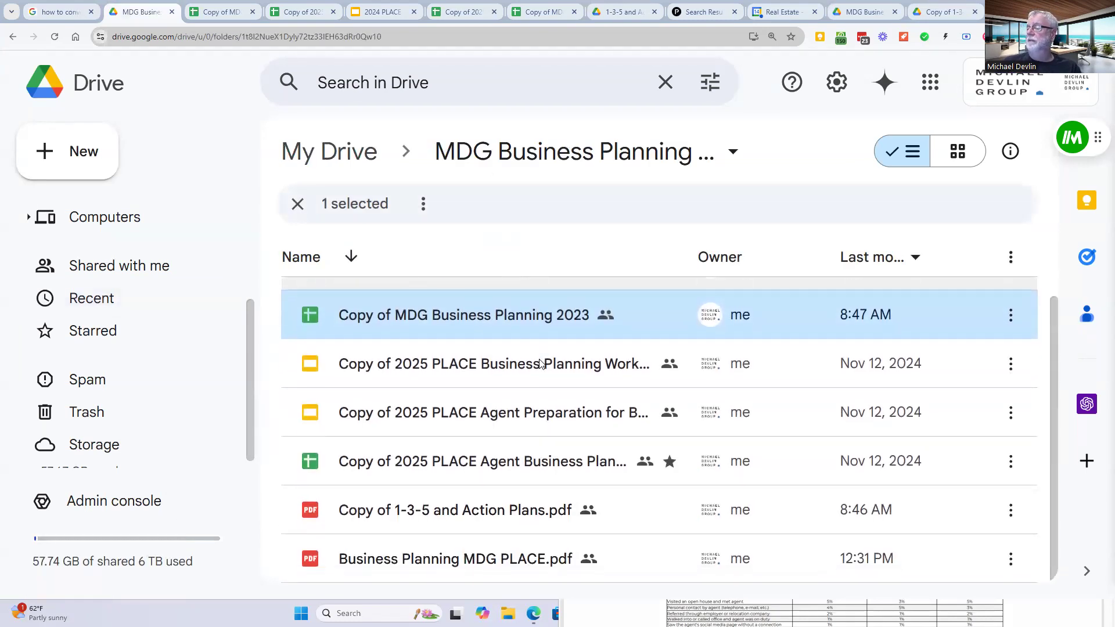
- Open Business Planning MDG PLACE.pdf from the MDG Business Planning folder
scroll(523, 377, "up", 2)
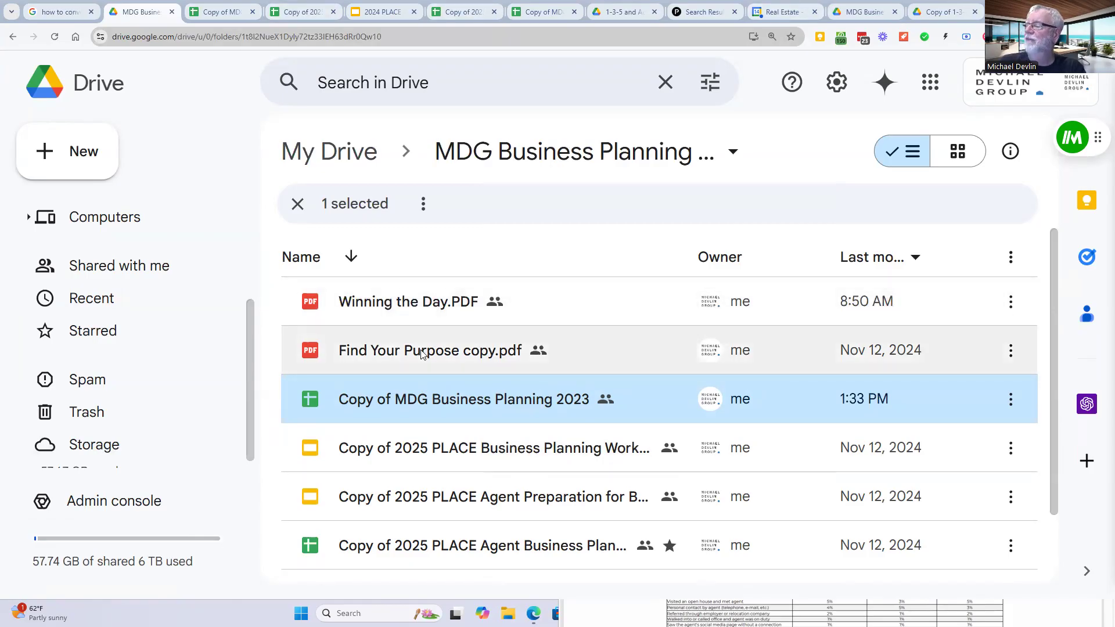
scroll(421, 350, "down", 3)
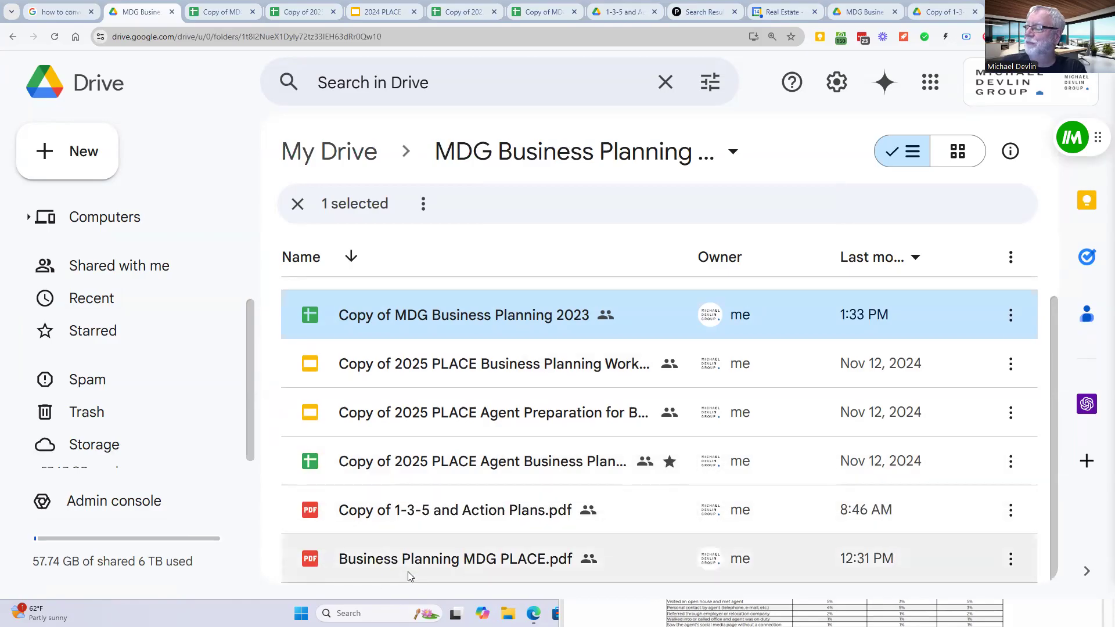
double_click(408, 571)
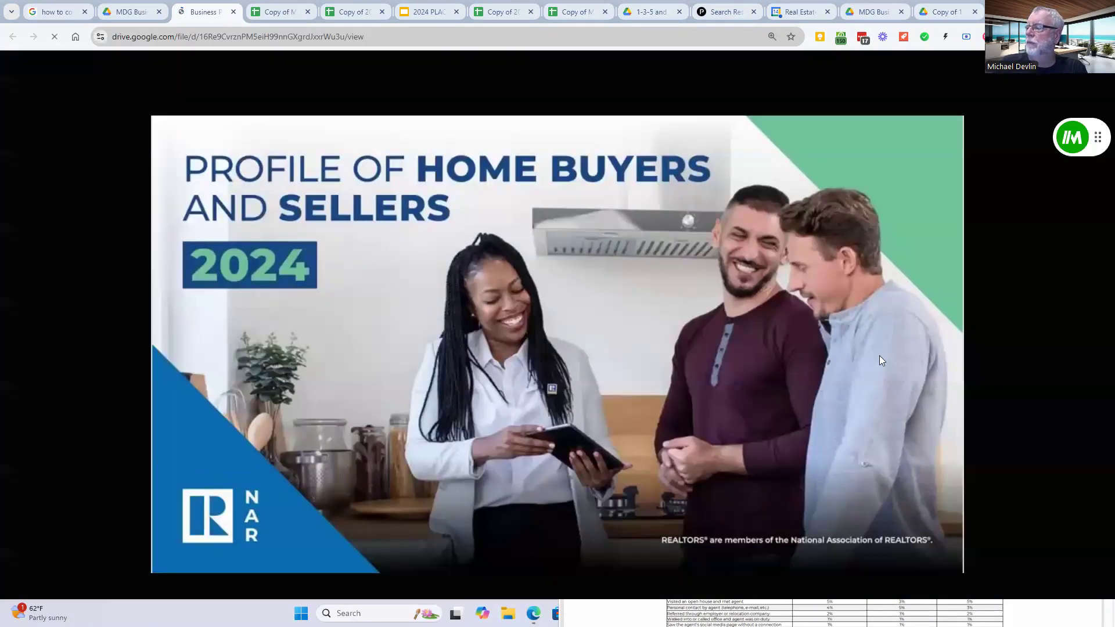
- Look through the business planning PDF from the cover to the Eisenhower Matrix on page 31
scroll(867, 263, "down", 5)
scroll(393, 401, "down", 20)
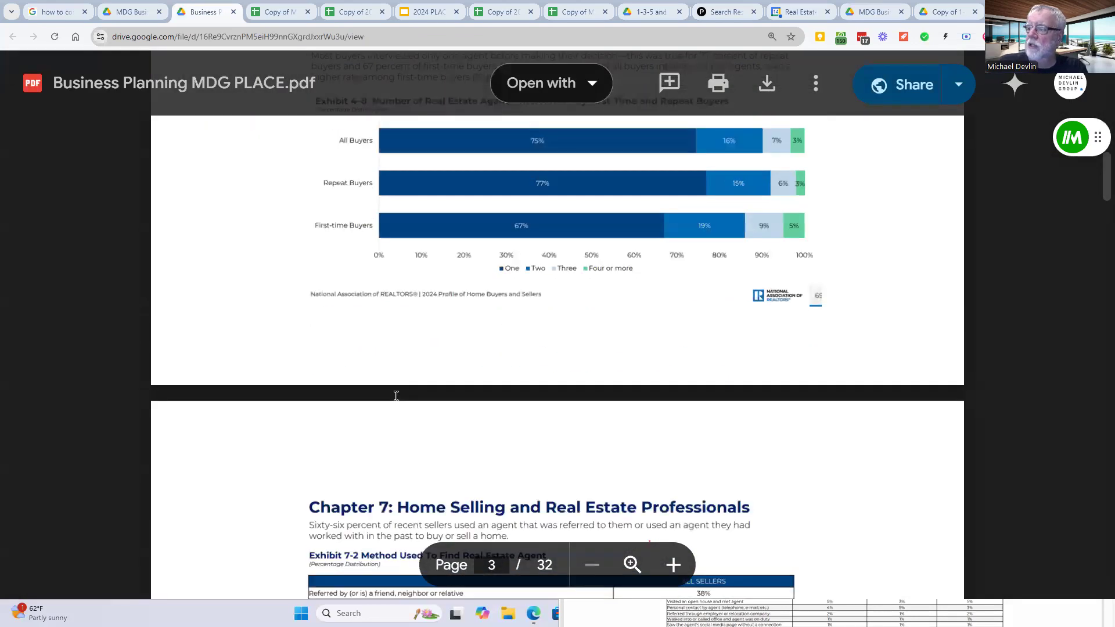
scroll(390, 406, "down", 20)
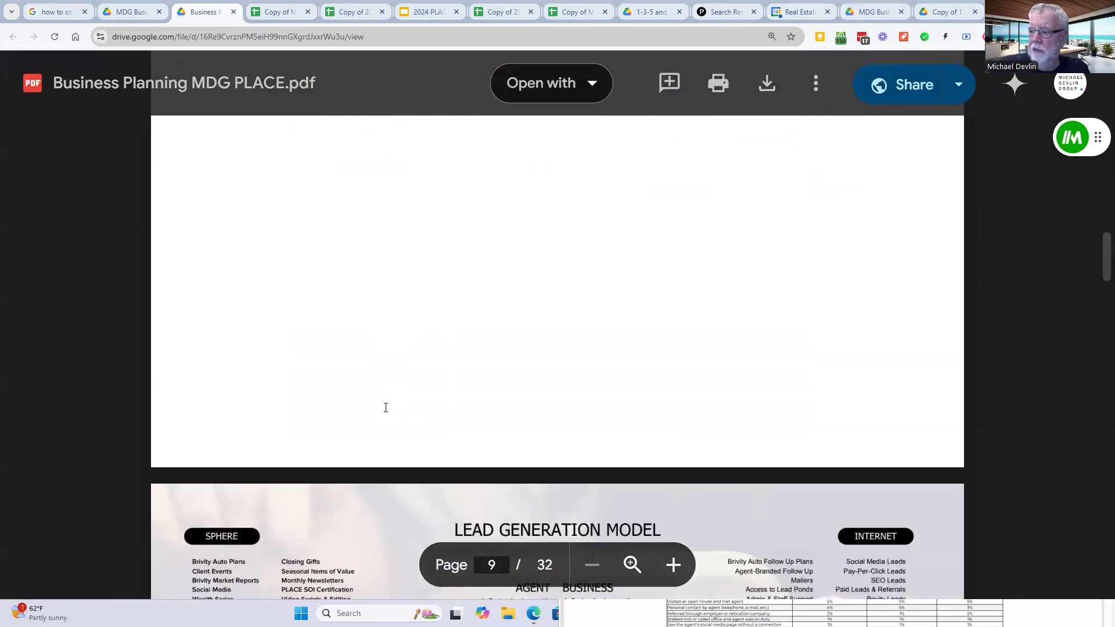
scroll(387, 400, "down", 20)
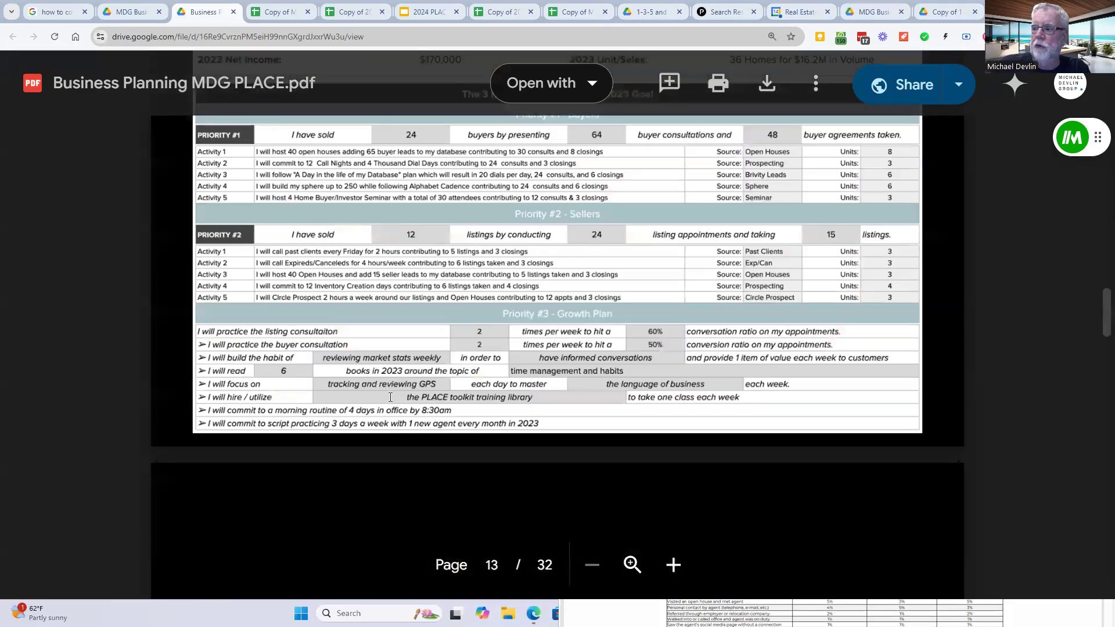
scroll(395, 390, "down", 20)
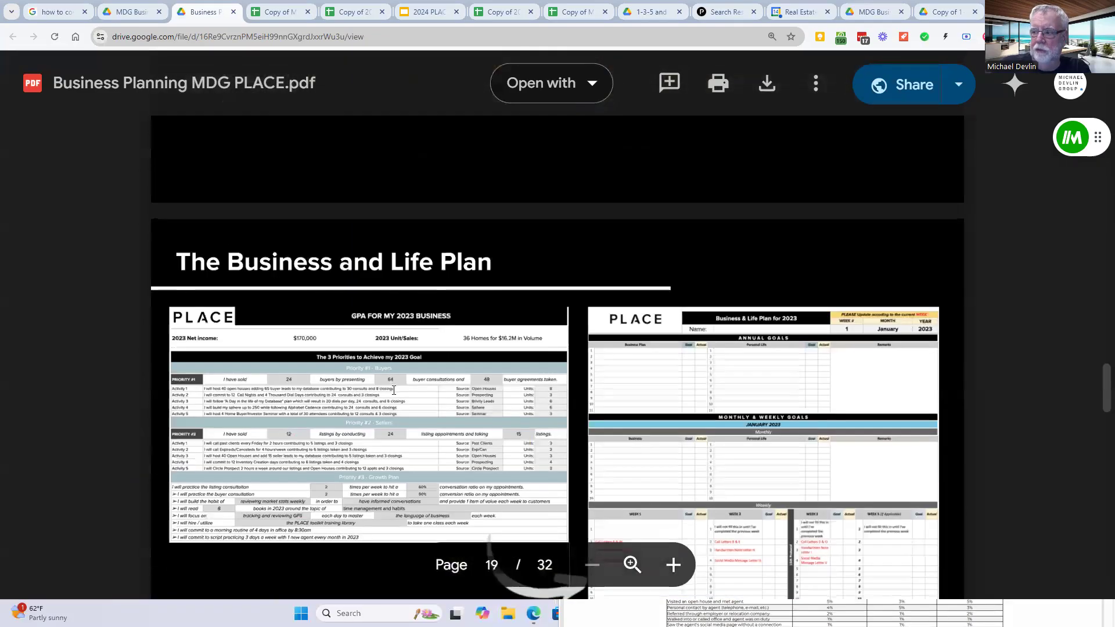
scroll(406, 392, "down", 20)
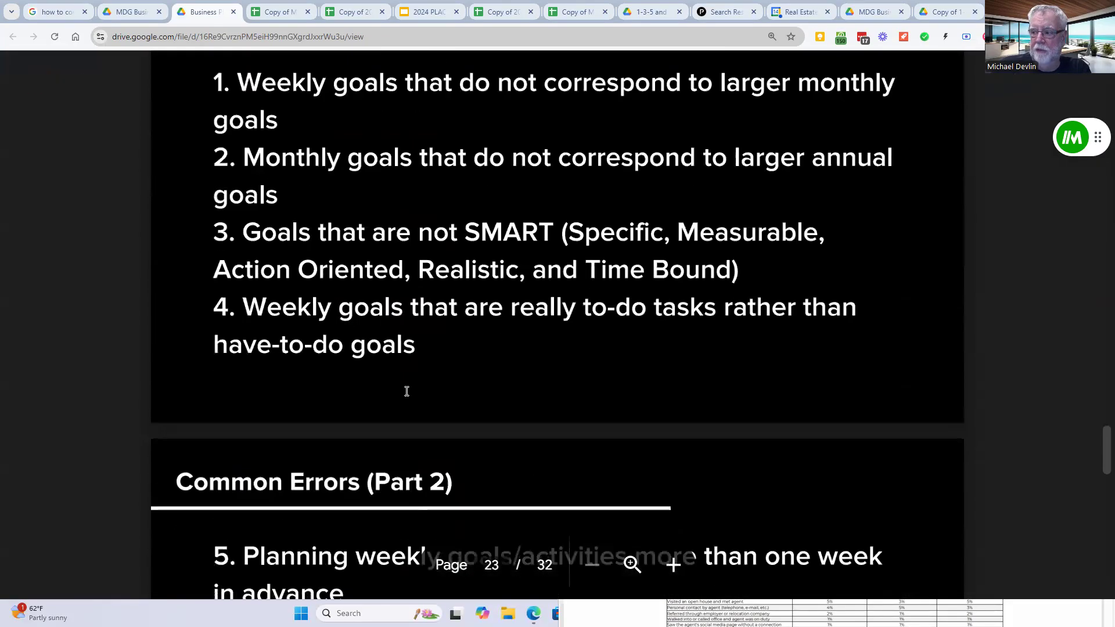
scroll(406, 397, "down", 20)
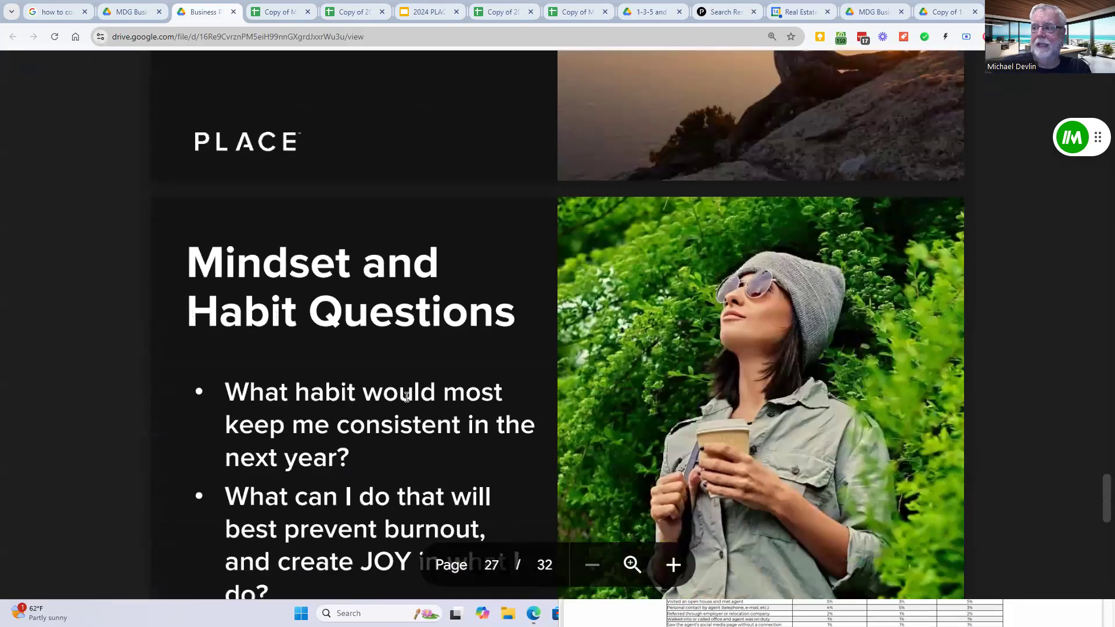
scroll(407, 397, "down", 10)
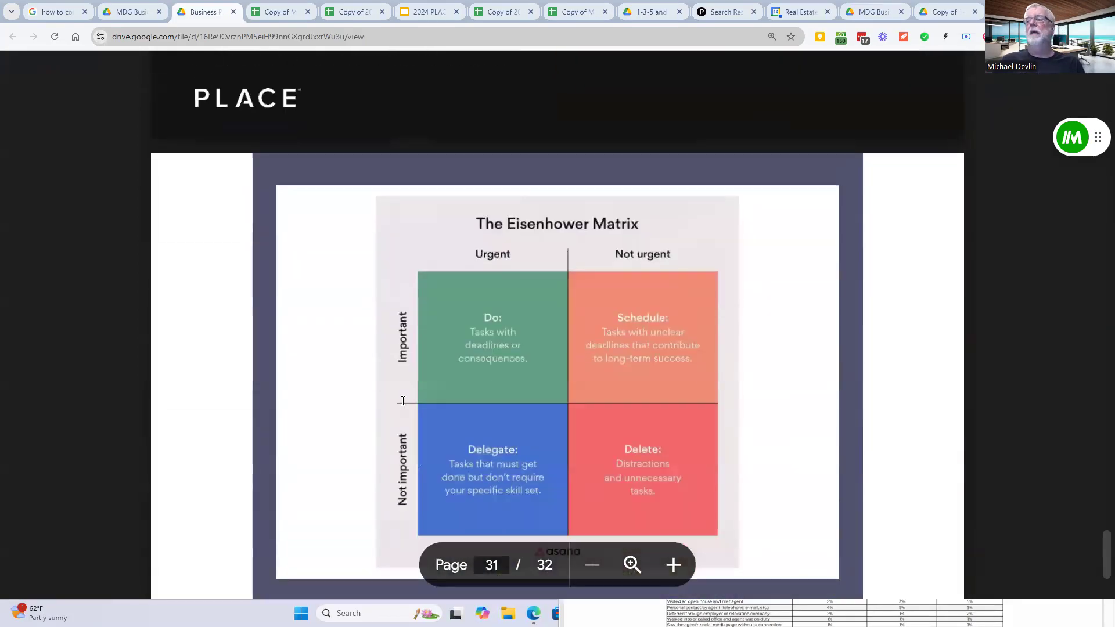